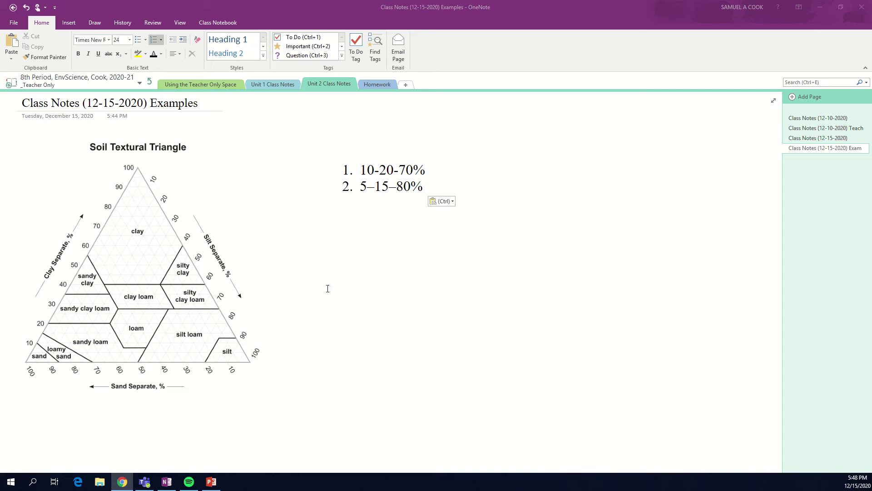
# Enlarge the soil textural triangle image on the Examples page beside the two percentage examples
pyautogui.click(222, 319)
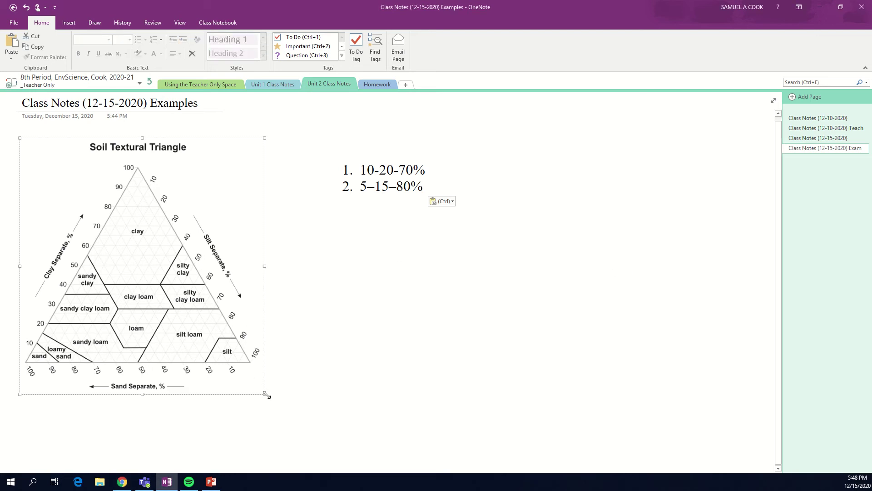
pyautogui.moveTo(267, 395); pyautogui.dragTo(315, 446)
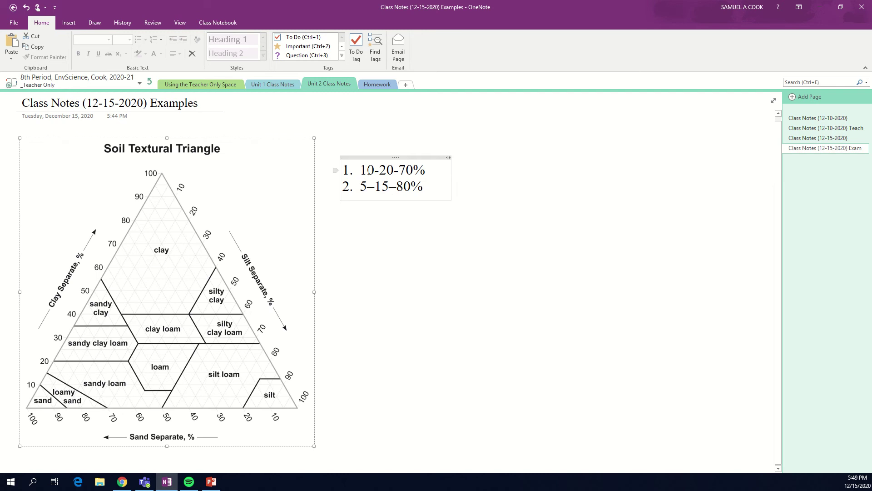
pyautogui.click(843, 138)
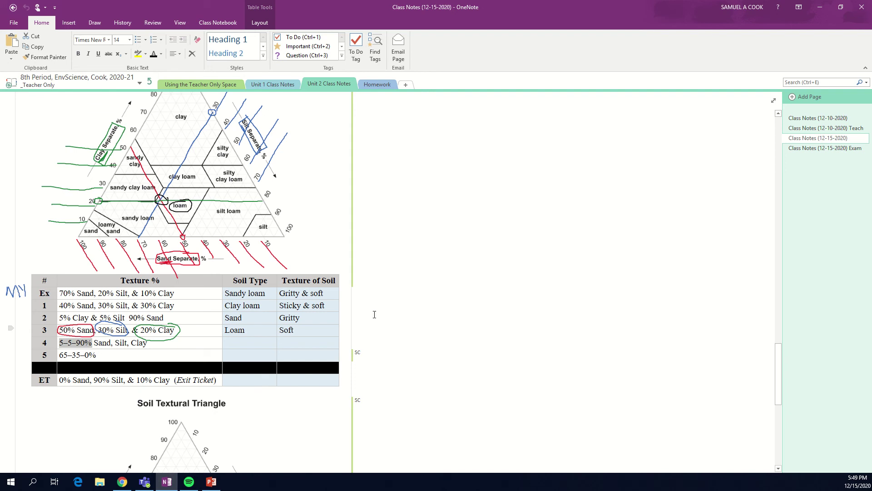
pyautogui.click(826, 148)
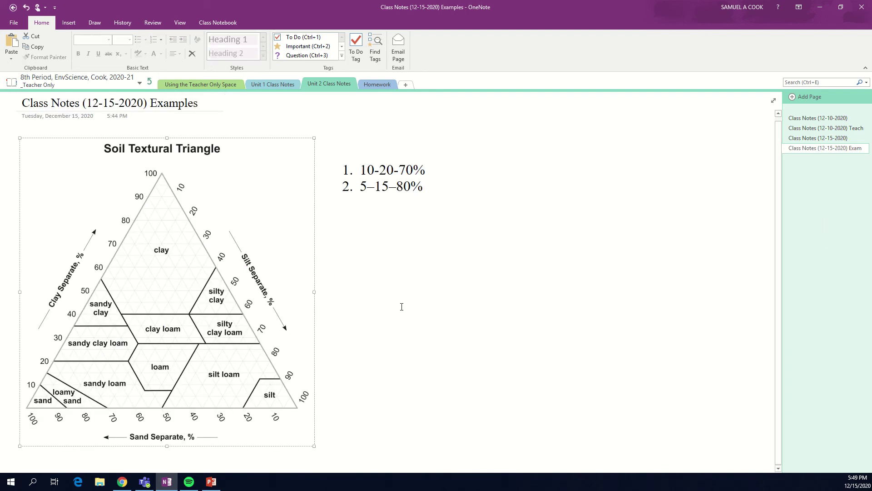
# Sketch a small green triangle above the examples list
pyautogui.click(94, 22)
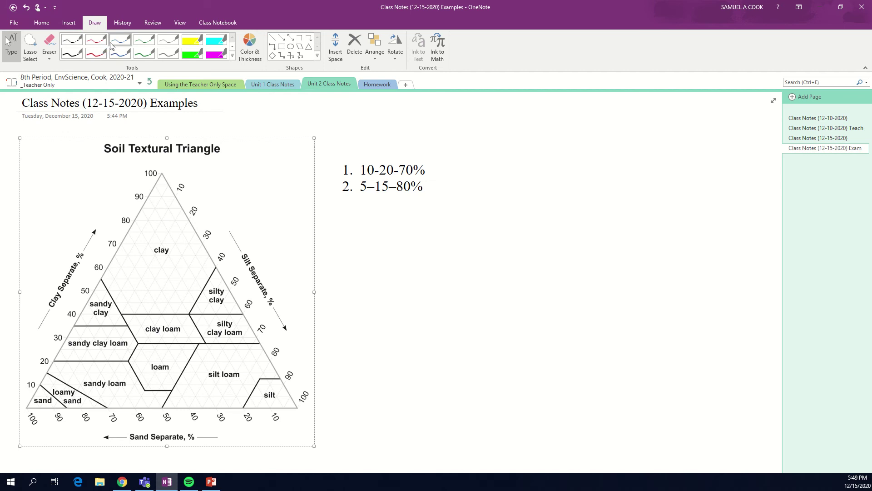
pyautogui.click(138, 54)
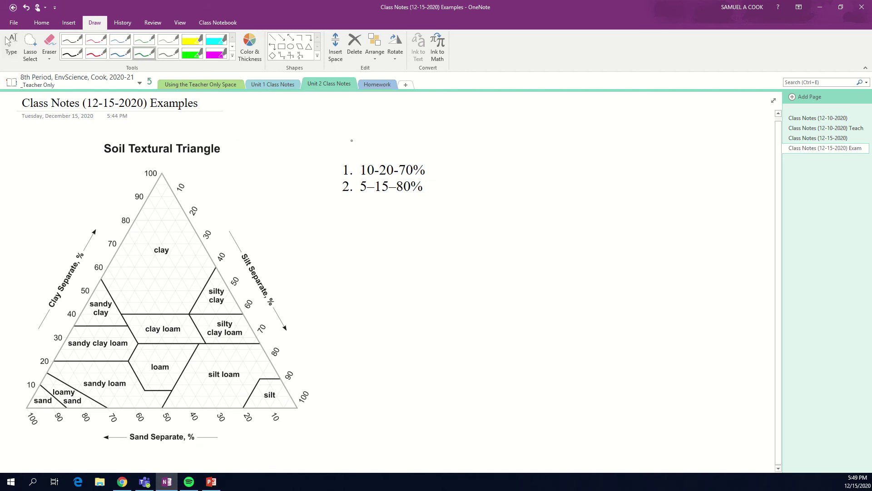
pyautogui.moveTo(354, 107); pyautogui.dragTo(435, 127)
pyautogui.moveTo(355, 107)
pyautogui.mouseDown()
pyautogui.moveTo(358, 131)
pyautogui.moveTo(465, 134)
pyautogui.mouseUp()
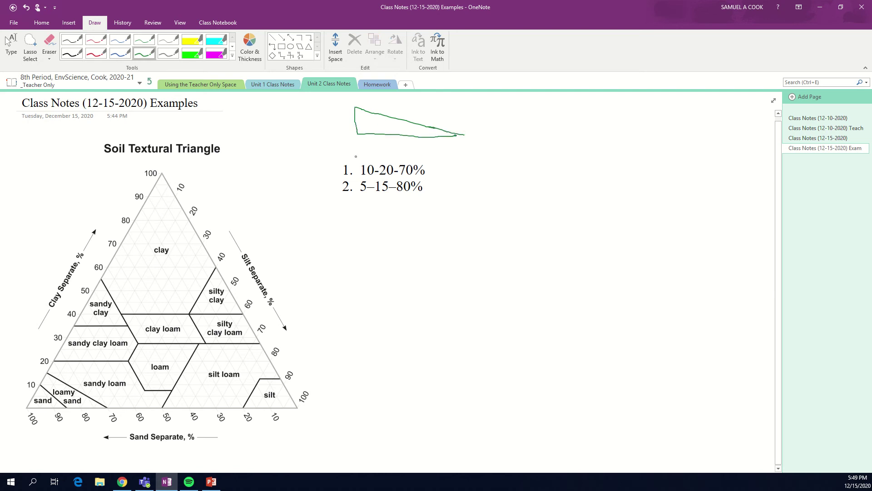
# Circle example 1's 10 in red, 20 in blue and 70% in green
pyautogui.click(101, 56)
pyautogui.moveTo(370, 162)
pyautogui.mouseDown()
pyautogui.moveTo(357, 167)
pyautogui.moveTo(375, 175)
pyautogui.moveTo(369, 161)
pyautogui.mouseUp()
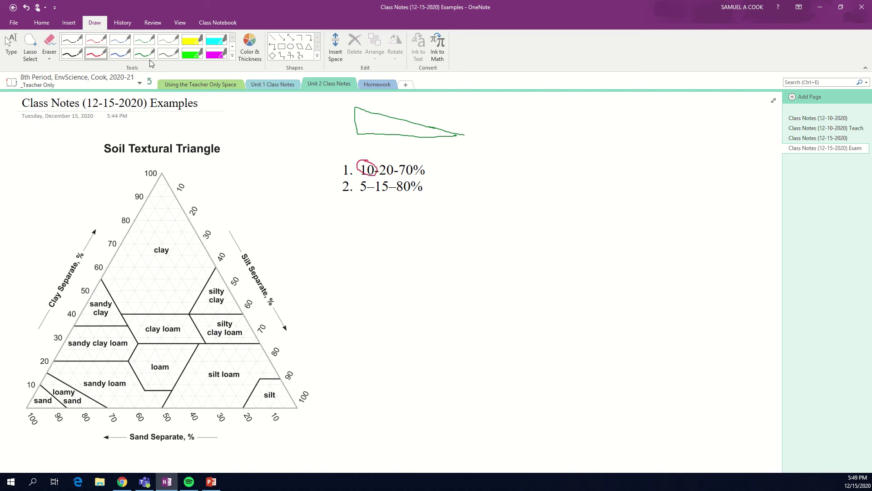
pyautogui.click(120, 54)
pyautogui.moveTo(391, 162)
pyautogui.mouseDown()
pyautogui.moveTo(378, 170)
pyautogui.moveTo(396, 177)
pyautogui.moveTo(390, 161)
pyautogui.mouseUp()
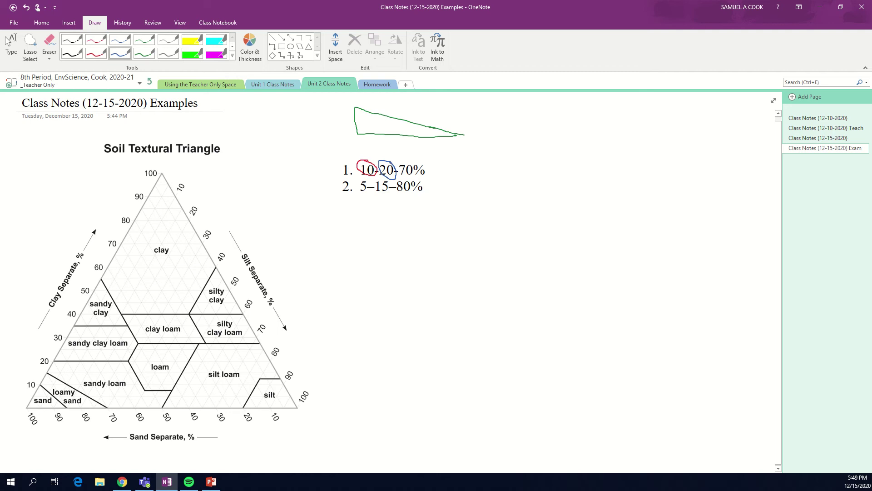
pyautogui.click(144, 54)
pyautogui.moveTo(416, 165)
pyautogui.mouseDown()
pyautogui.moveTo(406, 160)
pyautogui.moveTo(400, 176)
pyautogui.moveTo(418, 172)
pyautogui.mouseUp()
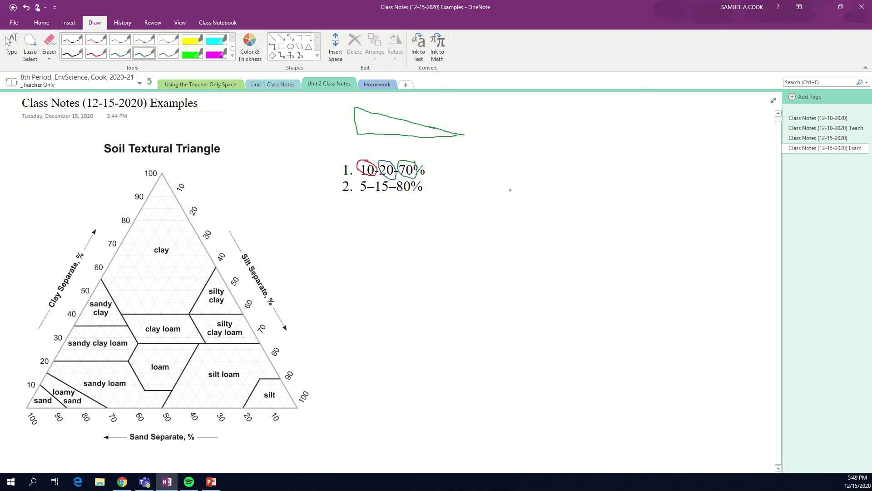
# Handwrite a color key beside the list: Clay in green, Silt in blue, Sand in red
pyautogui.moveTo(580, 195)
pyautogui.mouseDown()
pyautogui.moveTo(580, 205)
pyautogui.moveTo(611, 198)
pyautogui.moveTo(616, 218)
pyautogui.mouseUp()
pyautogui.click(120, 54)
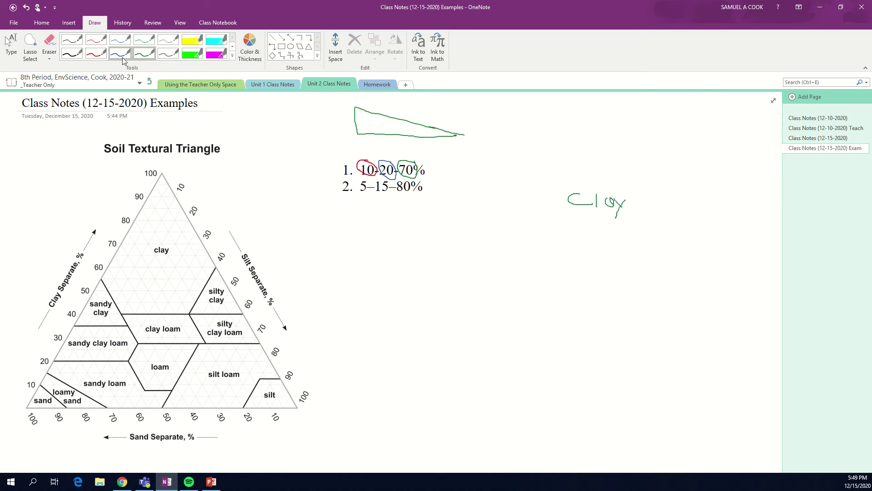
pyautogui.moveTo(588, 166)
pyautogui.mouseDown()
pyautogui.moveTo(558, 183)
pyautogui.moveTo(595, 191)
pyautogui.moveTo(620, 175)
pyautogui.mouseUp()
pyautogui.click(584, 171)
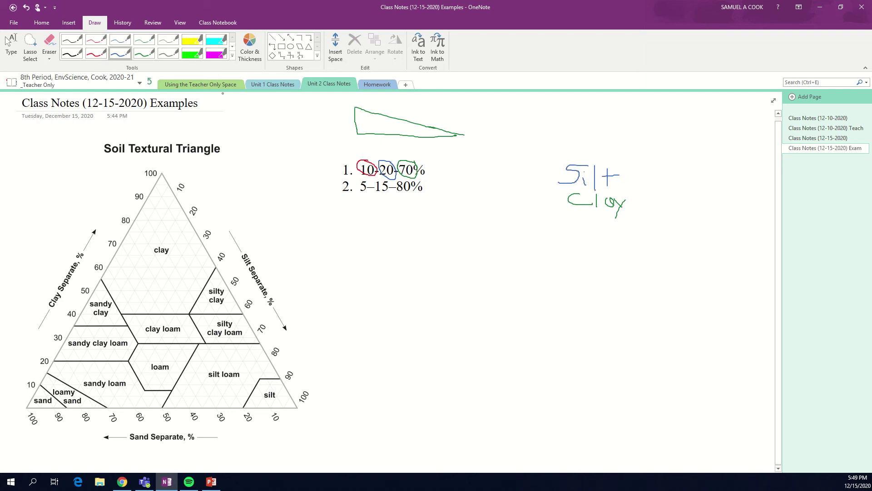
pyautogui.click(96, 53)
pyautogui.moveTo(587, 137)
pyautogui.mouseDown()
pyautogui.moveTo(560, 149)
pyautogui.moveTo(614, 151)
pyautogui.moveTo(614, 139)
pyautogui.moveTo(614, 151)
pyautogui.mouseUp()
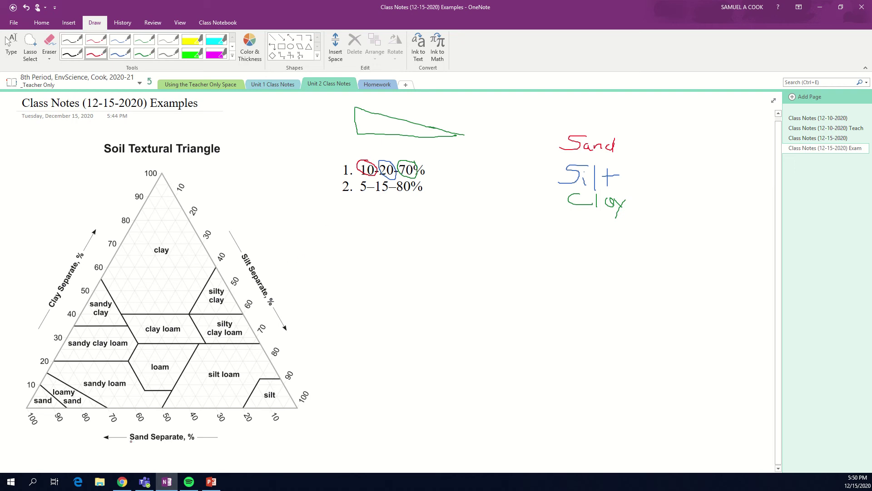
# Circle the Sand, Silt and Clay axis labels in red, blue and green, flagging ticks 10, 20 and 70
pyautogui.moveTo(130, 441)
pyautogui.mouseDown()
pyautogui.moveTo(190, 440)
pyautogui.moveTo(186, 424)
pyautogui.moveTo(127, 428)
pyautogui.moveTo(130, 445)
pyautogui.mouseUp()
pyautogui.moveTo(271, 407); pyautogui.dragTo(269, 404)
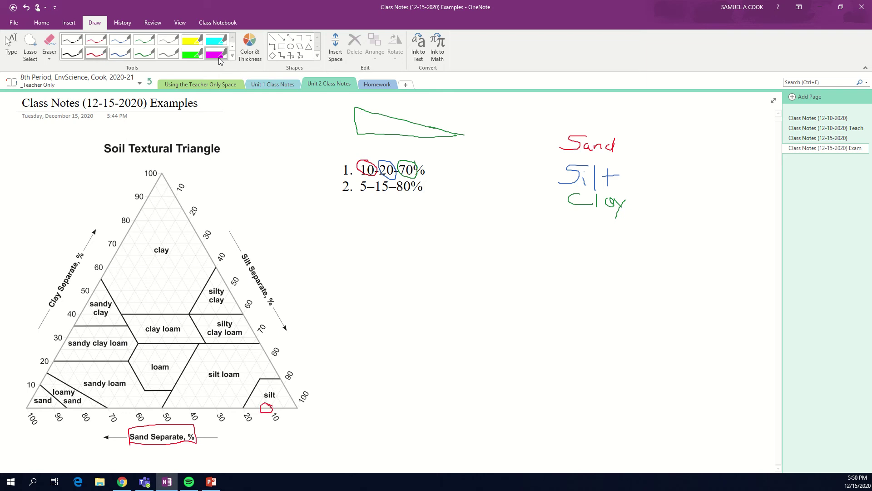
pyautogui.click(120, 54)
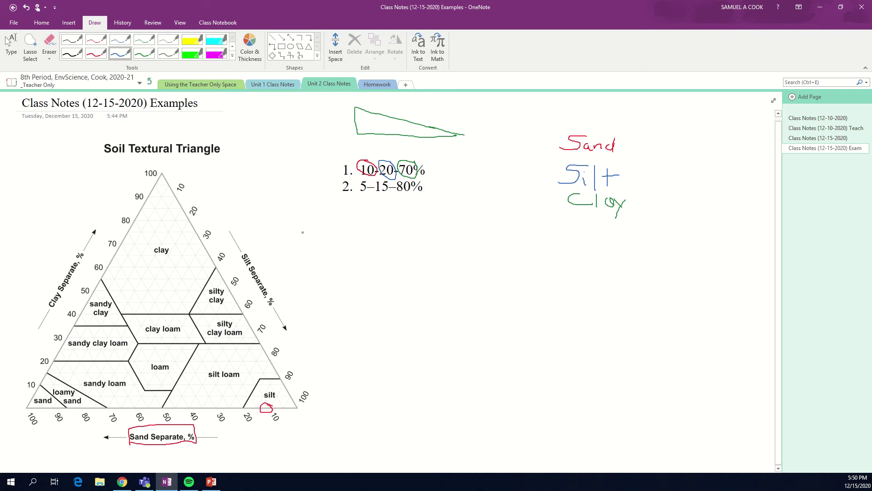
pyautogui.moveTo(237, 258)
pyautogui.mouseDown()
pyautogui.moveTo(260, 304)
pyautogui.moveTo(275, 286)
pyautogui.moveTo(249, 246)
pyautogui.moveTo(237, 257)
pyautogui.mouseUp()
pyautogui.moveTo(191, 213); pyautogui.dragTo(186, 219)
pyautogui.click(144, 53)
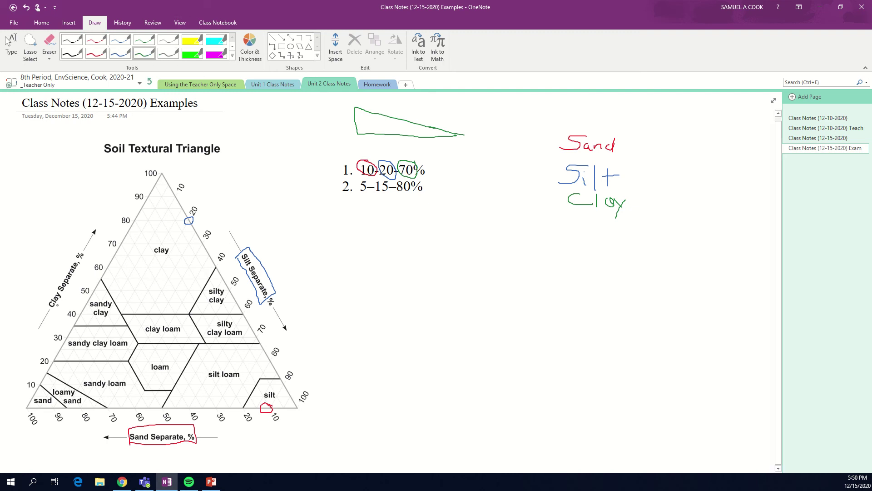
pyautogui.moveTo(57, 305)
pyautogui.mouseDown()
pyautogui.moveTo(83, 275)
pyautogui.moveTo(82, 262)
pyautogui.moveTo(55, 266)
pyautogui.moveTo(46, 303)
pyautogui.mouseUp()
pyautogui.moveTo(123, 242); pyautogui.dragTo(113, 243)
# Draw green horizontal clay guide lines at 100, 90, 80 with an arrow, and extend the 70 line
pyautogui.moveTo(116, 179); pyautogui.dragTo(159, 177)
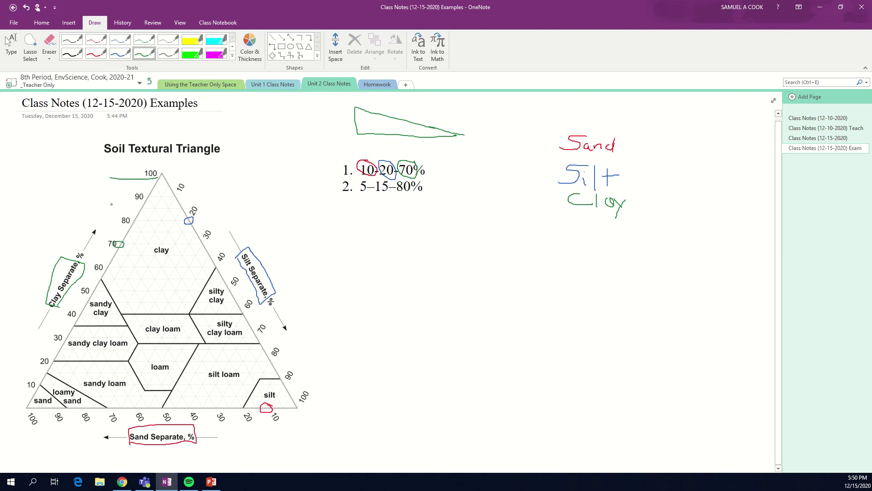
pyautogui.moveTo(102, 204); pyautogui.dragTo(145, 202)
pyautogui.moveTo(98, 228)
pyautogui.mouseDown()
pyautogui.moveTo(122, 227)
pyautogui.moveTo(113, 249)
pyautogui.mouseUp()
pyautogui.moveTo(22, 198)
pyautogui.mouseDown()
pyautogui.moveTo(87, 200)
pyautogui.moveTo(74, 211)
pyautogui.moveTo(55, 190)
pyautogui.mouseUp()
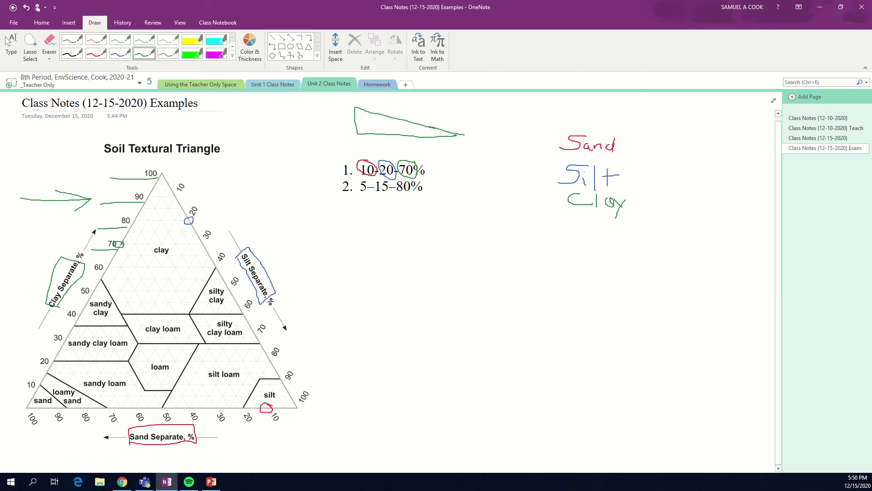
pyautogui.moveTo(123, 244); pyautogui.dragTo(181, 244)
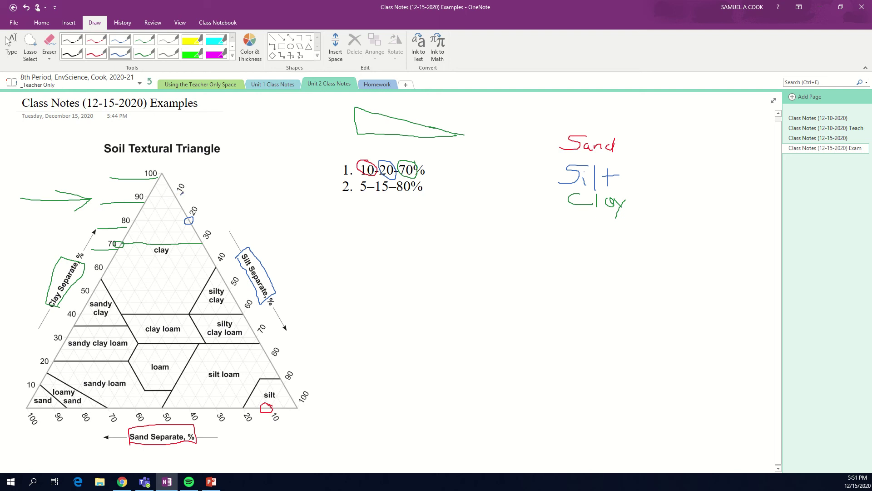
# Draw blue diagonal silt guide lines at 10–40 with an arrow, then trace the 20% silt line
pyautogui.moveTo(183, 192); pyautogui.dragTo(200, 168)
pyautogui.moveTo(197, 218); pyautogui.dragTo(226, 186)
pyautogui.moveTo(210, 238); pyautogui.dragTo(241, 201)
pyautogui.moveTo(223, 264); pyautogui.dragTo(252, 224)
pyautogui.rightClick(252, 226)
pyautogui.press('Escape')
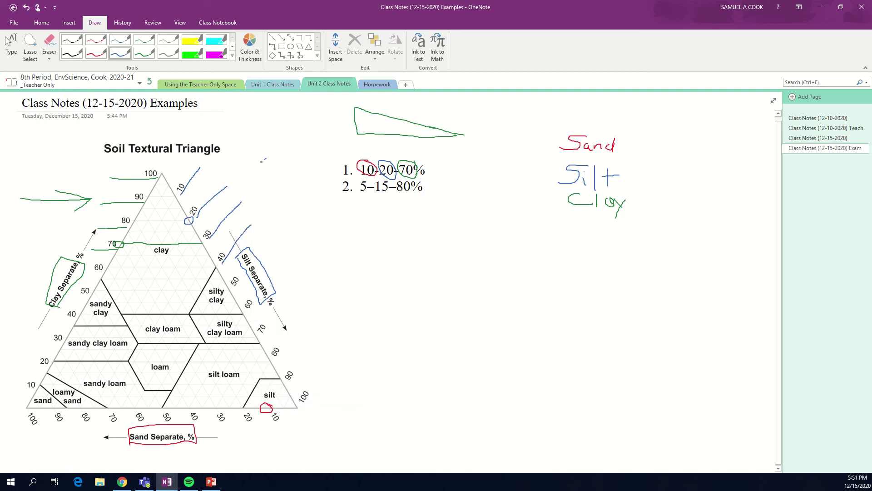
pyautogui.moveTo(265, 159); pyautogui.dragTo(231, 200)
pyautogui.moveTo(185, 227); pyautogui.dragTo(82, 408)
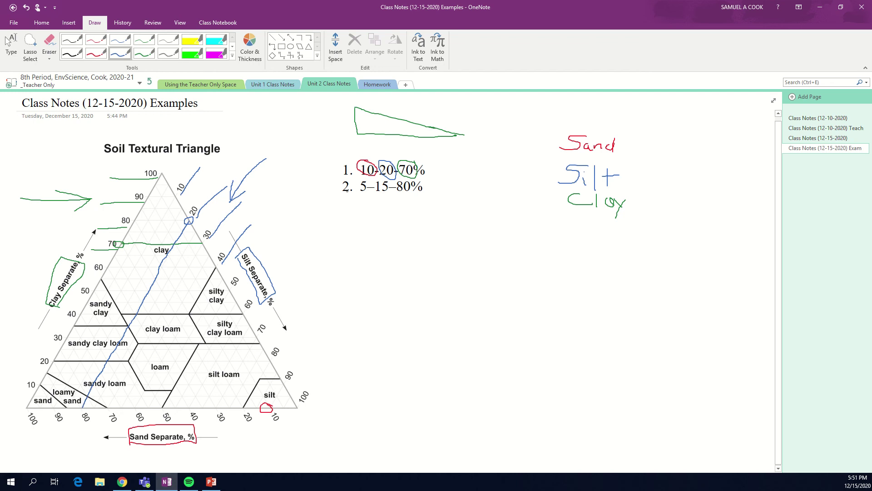
# Draw red sand guide lines at 10–40 with an arrow, then trace the 10% sand line across
pyautogui.click(89, 57)
pyautogui.moveTo(271, 416); pyautogui.dragTo(293, 450)
pyautogui.moveTo(242, 413); pyautogui.dragTo(265, 453)
pyautogui.moveTo(215, 415); pyautogui.dragTo(236, 451)
pyautogui.moveTo(187, 413); pyautogui.dragTo(216, 460)
pyautogui.moveTo(331, 452)
pyautogui.mouseDown()
pyautogui.moveTo(309, 414)
pyautogui.moveTo(318, 425)
pyautogui.moveTo(304, 426)
pyautogui.moveTo(310, 437)
pyautogui.mouseUp()
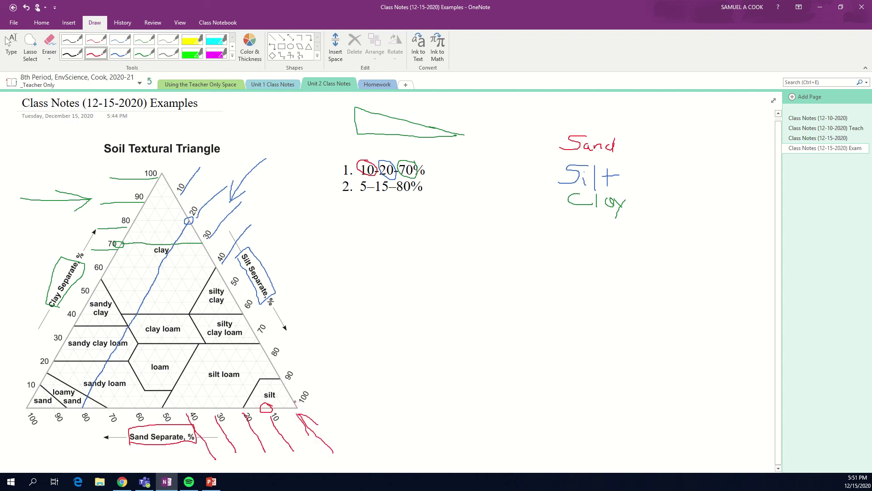
pyautogui.moveTo(267, 408); pyautogui.dragTo(153, 202)
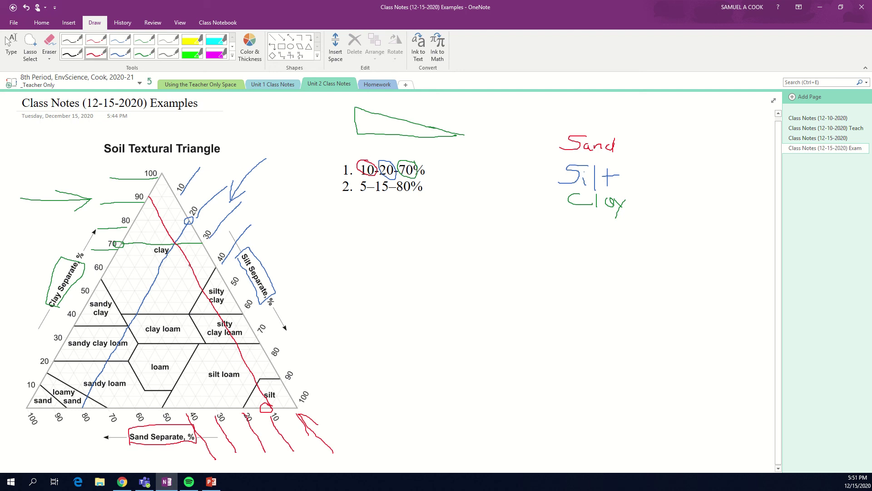
# Circle the three-line intersection in black and handwrite the answer Clay
pyautogui.click(71, 54)
pyautogui.moveTo(184, 235)
pyautogui.mouseDown()
pyautogui.moveTo(158, 232)
pyautogui.moveTo(188, 249)
pyautogui.moveTo(175, 232)
pyautogui.moveTo(147, 250)
pyautogui.moveTo(180, 247)
pyautogui.mouseUp()
pyautogui.moveTo(407, 241)
pyautogui.mouseDown()
pyautogui.moveTo(377, 241)
pyautogui.moveTo(416, 279)
pyautogui.moveTo(432, 263)
pyautogui.mouseUp()
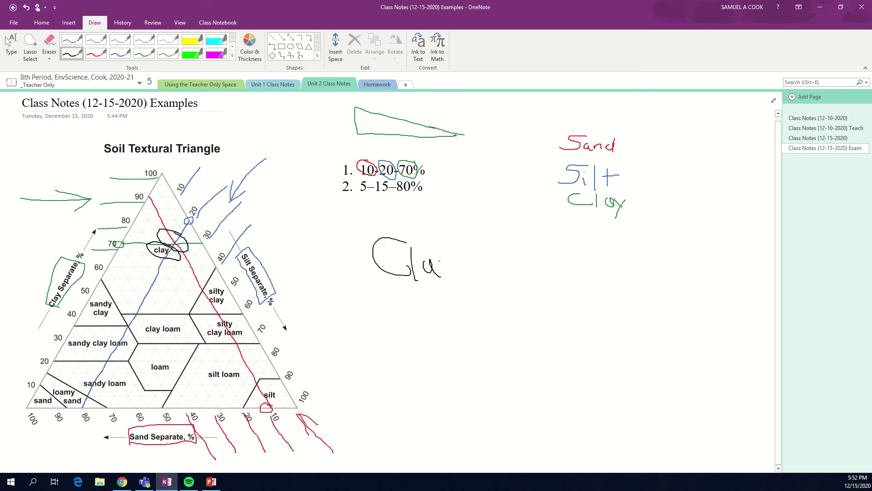
pyautogui.moveTo(439, 261)
pyautogui.mouseDown()
pyautogui.moveTo(456, 280)
pyautogui.moveTo(444, 304)
pyautogui.mouseUp()
# Erase all example-1 circles, lines and the Clay answer, then circle example 2's 5 in red
pyautogui.click(53, 44)
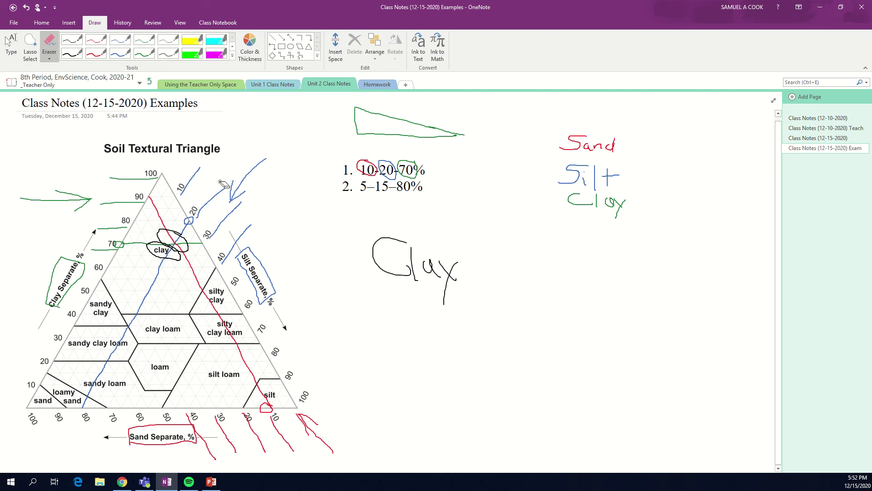
pyautogui.moveTo(362, 168); pyautogui.dragTo(413, 168)
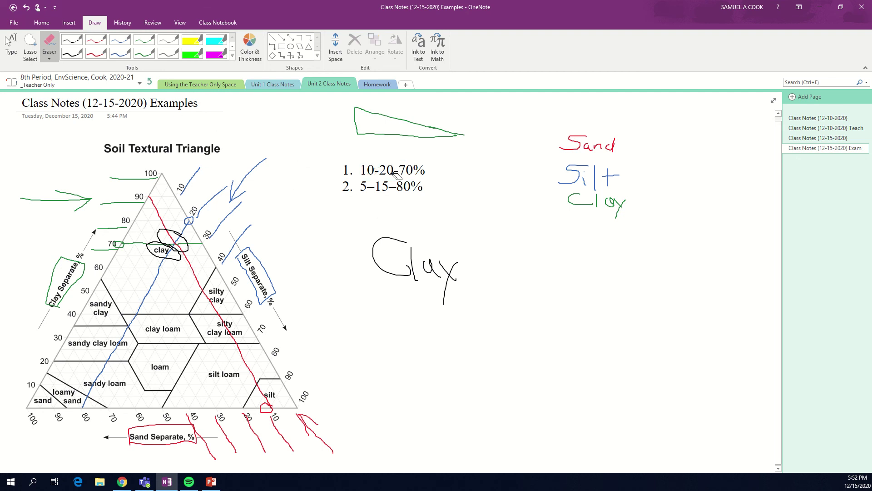
pyautogui.moveTo(400, 119)
pyautogui.mouseDown()
pyautogui.moveTo(350, 139)
pyautogui.moveTo(420, 144)
pyautogui.mouseUp()
pyautogui.moveTo(456, 282)
pyautogui.mouseDown()
pyautogui.moveTo(482, 269)
pyautogui.moveTo(408, 269)
pyautogui.moveTo(248, 195)
pyautogui.moveTo(189, 200)
pyautogui.moveTo(171, 137)
pyautogui.moveTo(71, 213)
pyautogui.moveTo(254, 436)
pyautogui.moveTo(168, 428)
pyautogui.moveTo(323, 454)
pyautogui.moveTo(398, 413)
pyautogui.mouseUp()
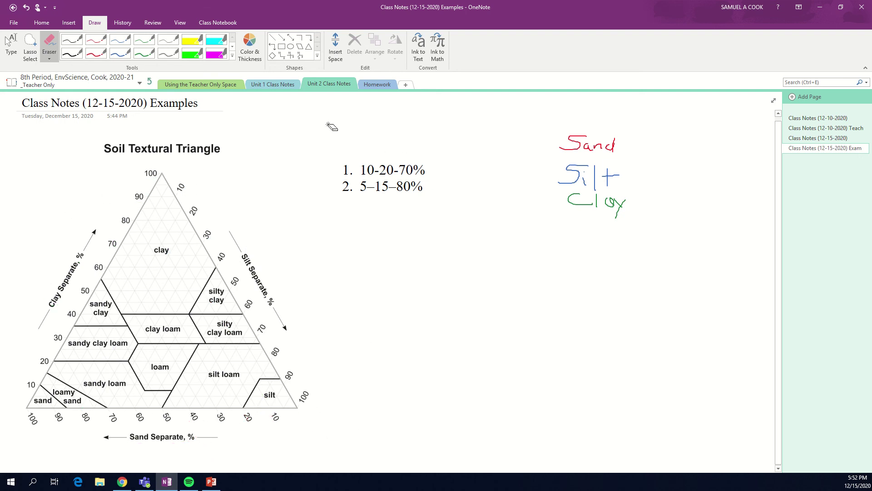
pyautogui.click(95, 57)
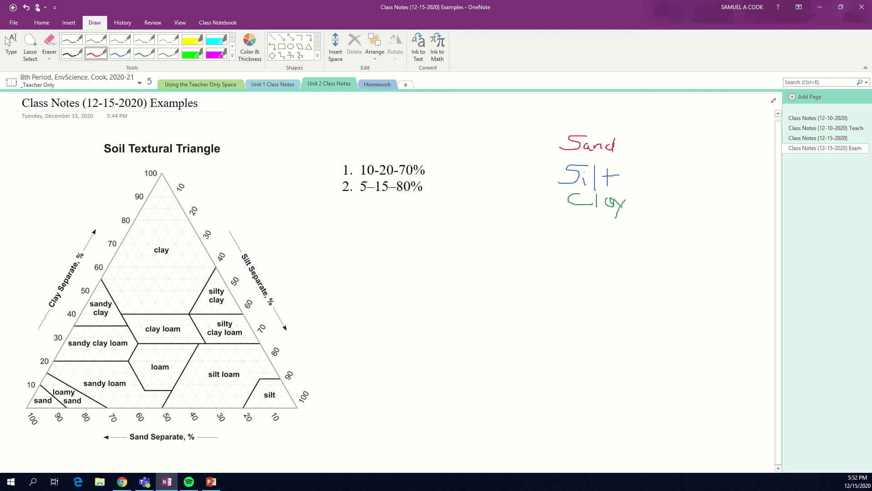
pyautogui.moveTo(366, 182)
pyautogui.mouseDown()
pyautogui.moveTo(358, 180)
pyautogui.moveTo(366, 192)
pyautogui.moveTo(369, 177)
pyautogui.mouseUp()
# Mark the 5 sand point and Sand label in red, and circle 15 and its silt tick in blue
pyautogui.moveTo(285, 404); pyautogui.dragTo(284, 411)
pyautogui.moveTo(178, 429)
pyautogui.mouseDown()
pyautogui.moveTo(124, 437)
pyautogui.moveTo(195, 448)
pyautogui.moveTo(195, 434)
pyautogui.moveTo(167, 430)
pyautogui.mouseUp()
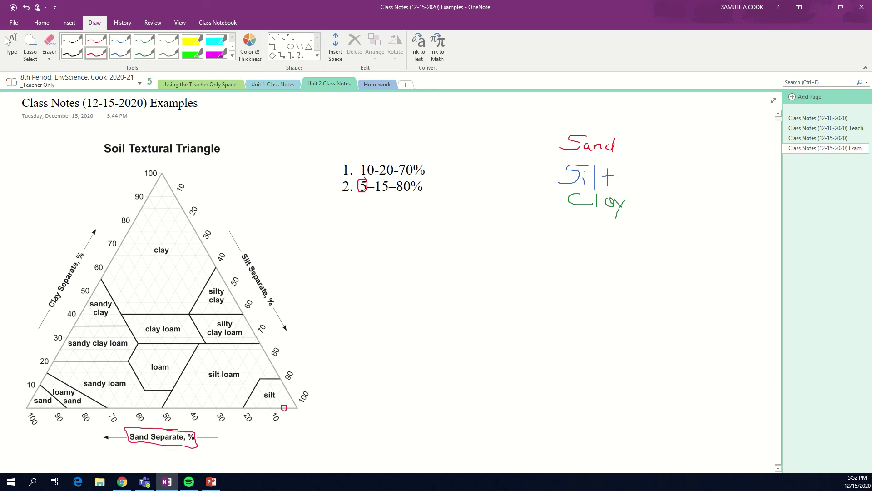
pyautogui.click(120, 53)
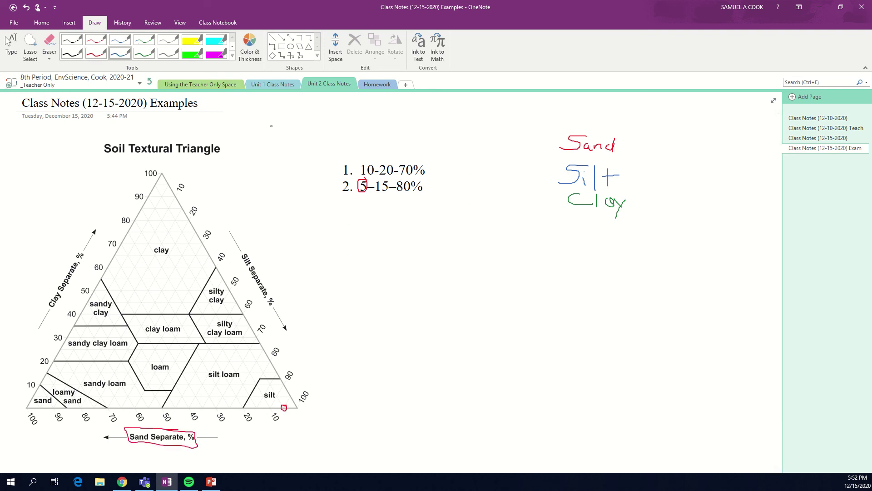
pyautogui.moveTo(394, 180)
pyautogui.mouseDown()
pyautogui.moveTo(380, 177)
pyautogui.moveTo(376, 196)
pyautogui.moveTo(391, 185)
pyautogui.mouseUp()
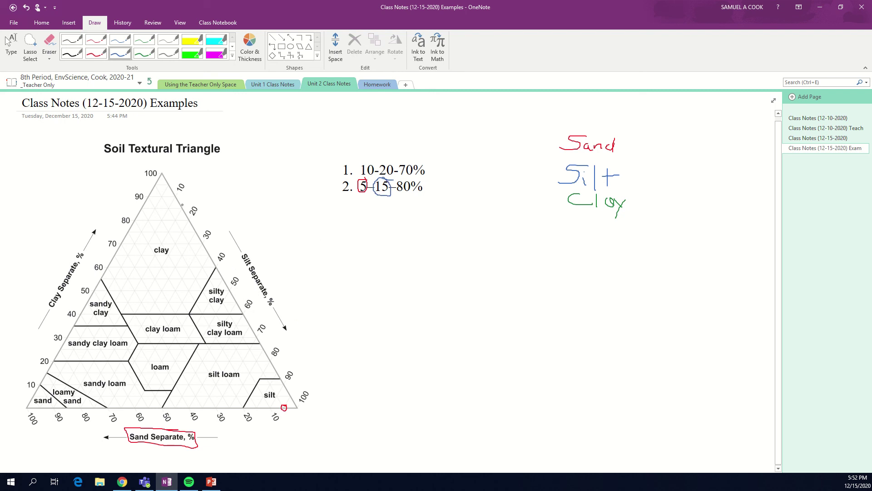
pyautogui.moveTo(180, 205)
pyautogui.mouseDown()
pyautogui.moveTo(187, 211)
pyautogui.moveTo(181, 204)
pyautogui.mouseUp()
# Circle 80% and the clay-axis 80 in green, adding horizontal guides at 100 and 80 with an arrow
pyautogui.click(144, 54)
pyautogui.moveTo(409, 179)
pyautogui.mouseDown()
pyautogui.moveTo(398, 190)
pyautogui.moveTo(401, 178)
pyautogui.mouseUp()
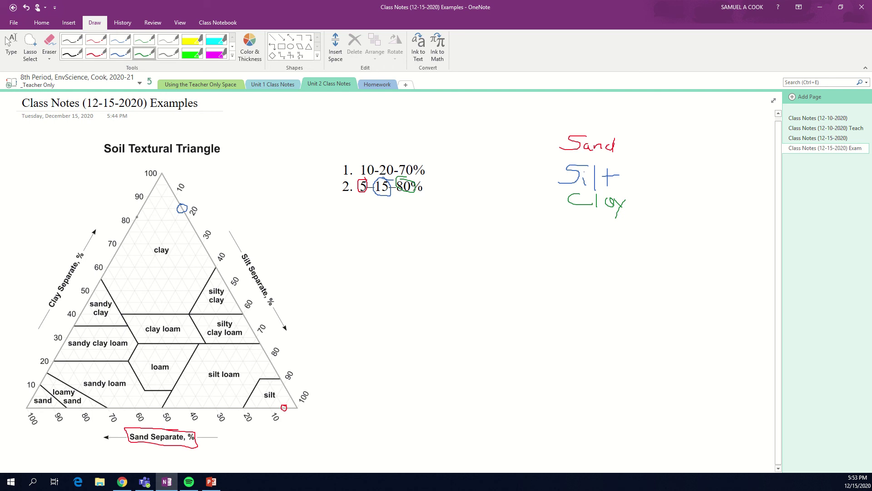
pyautogui.moveTo(135, 217)
pyautogui.mouseDown()
pyautogui.moveTo(143, 223)
pyautogui.moveTo(133, 218)
pyautogui.moveTo(138, 203)
pyautogui.mouseUp()
pyautogui.moveTo(92, 182); pyautogui.dragTo(160, 180)
pyautogui.moveTo(98, 227); pyautogui.dragTo(134, 227)
pyautogui.moveTo(27, 207); pyautogui.dragTo(83, 210)
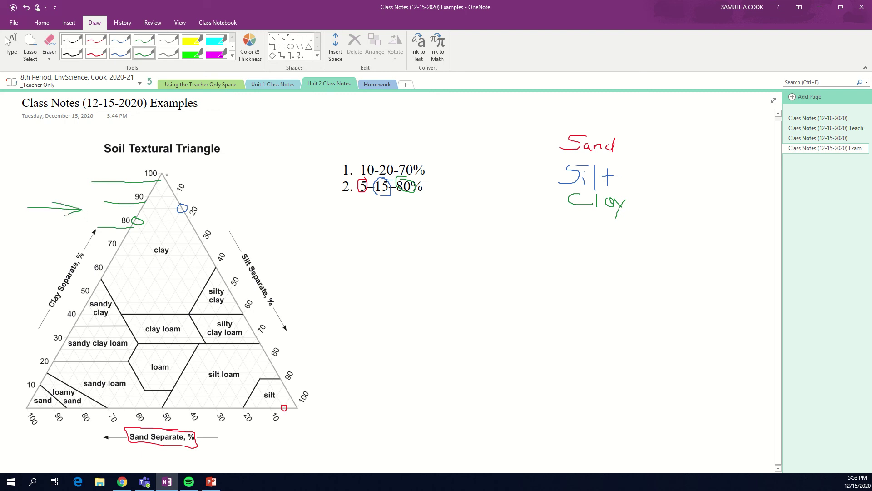
# Draw blue diagonal silt direction strokes near 10 and 20 with an arrow
pyautogui.click(120, 53)
pyautogui.moveTo(184, 194); pyautogui.dragTo(206, 165)
pyautogui.moveTo(196, 216); pyautogui.dragTo(228, 183)
pyautogui.moveTo(212, 238)
pyautogui.mouseDown()
pyautogui.moveTo(248, 194)
pyautogui.moveTo(214, 212)
pyautogui.moveTo(245, 199)
pyautogui.moveTo(222, 197)
pyautogui.moveTo(228, 191)
pyautogui.mouseUp()
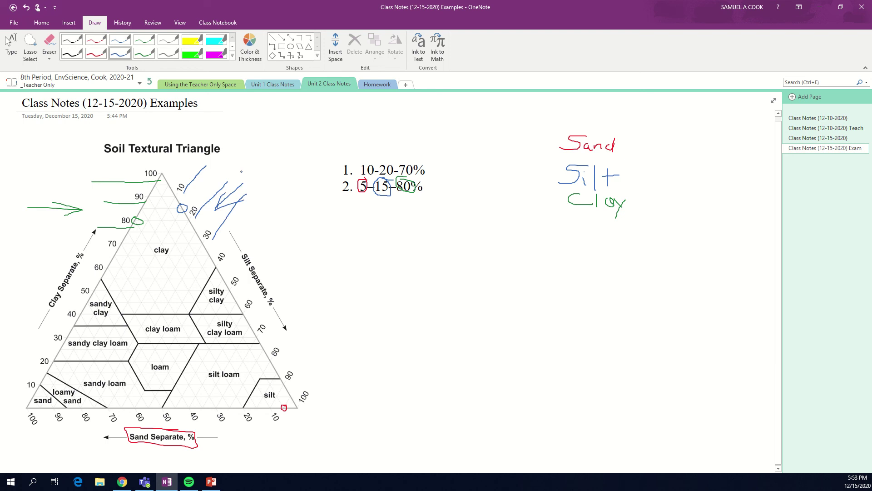
# Draw red slanted sand direction strokes below 10, 20 and 30 with an arrow
pyautogui.click(97, 54)
pyautogui.moveTo(271, 419); pyautogui.dragTo(293, 450)
pyautogui.moveTo(239, 416); pyautogui.dragTo(266, 446)
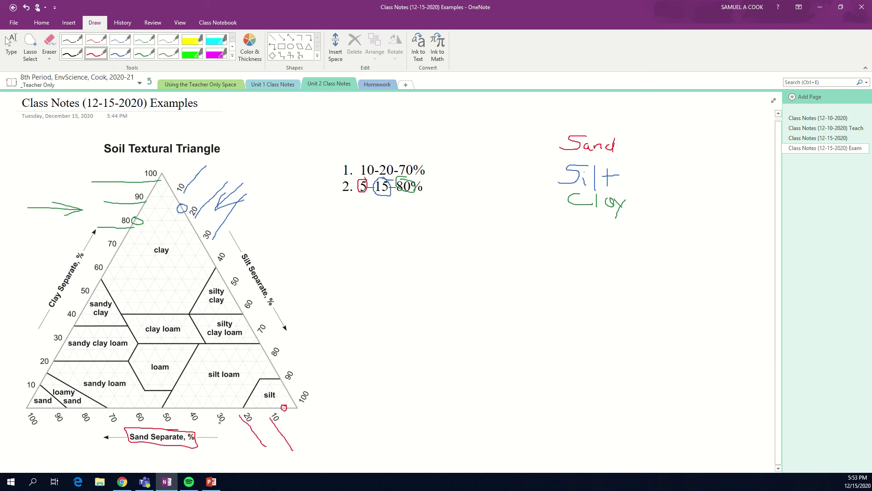
pyautogui.moveTo(217, 415); pyautogui.dragTo(252, 452)
pyautogui.moveTo(329, 454)
pyautogui.mouseDown()
pyautogui.moveTo(301, 419)
pyautogui.moveTo(319, 427)
pyautogui.moveTo(312, 442)
pyautogui.mouseUp()
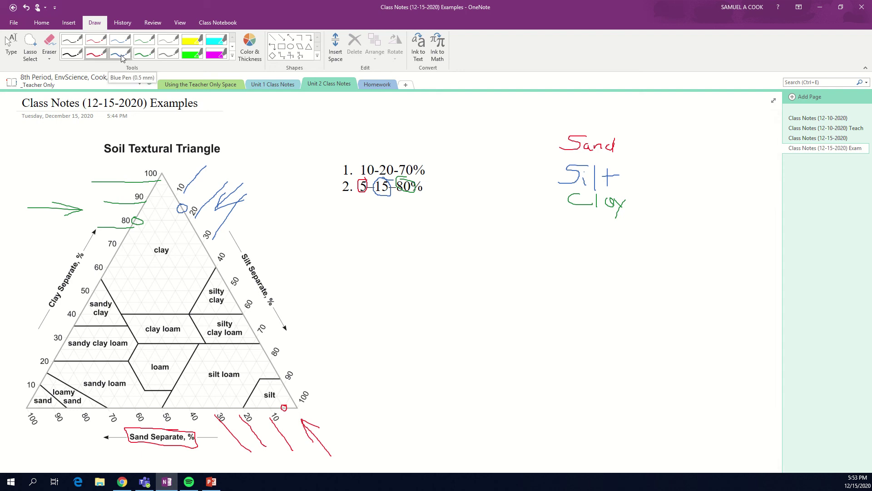
# Trace the green 80 clay line, blue 15 silt line and red 5 sand line across the triangle
pyautogui.click(140, 54)
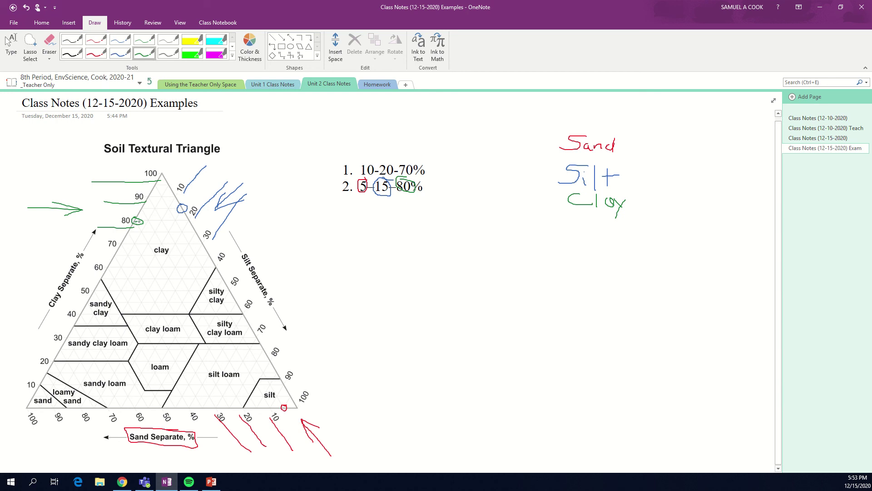
pyautogui.moveTo(138, 221); pyautogui.dragTo(193, 222)
pyautogui.click(120, 54)
pyautogui.moveTo(182, 209); pyautogui.dragTo(65, 413)
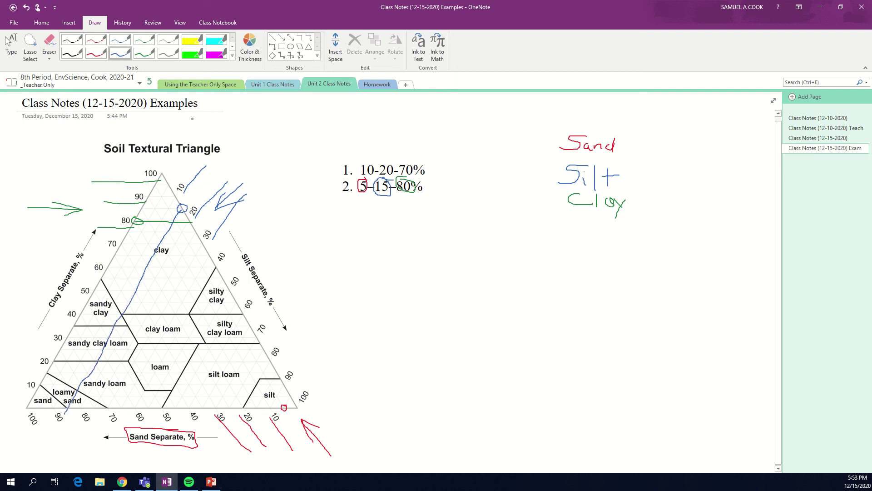
pyautogui.click(96, 54)
pyautogui.moveTo(285, 408); pyautogui.dragTo(157, 190)
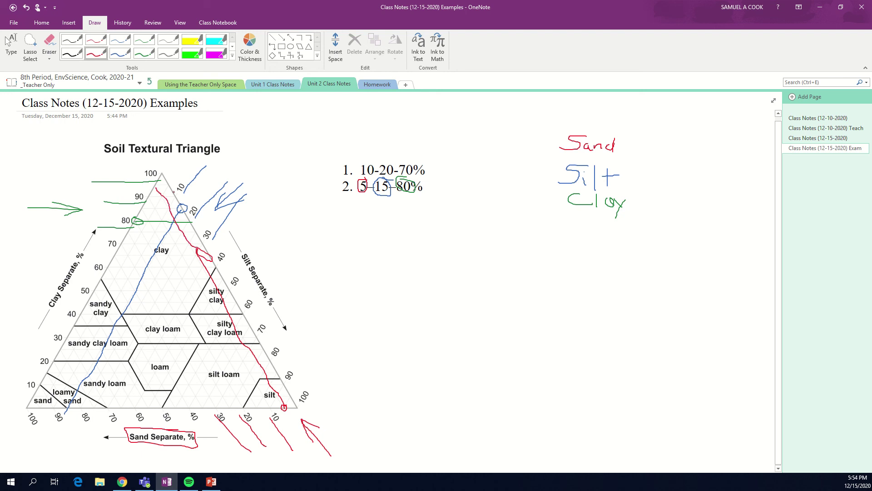
# Circle the intersection and clay region label in black, and write Clay as example 2's answer
pyautogui.click(72, 53)
pyautogui.moveTo(178, 214)
pyautogui.mouseDown()
pyautogui.moveTo(150, 257)
pyautogui.moveTo(178, 245)
pyautogui.mouseUp()
pyautogui.moveTo(168, 236); pyautogui.dragTo(180, 244)
pyautogui.moveTo(372, 258)
pyautogui.mouseDown()
pyautogui.moveTo(380, 283)
pyautogui.moveTo(399, 273)
pyautogui.moveTo(413, 284)
pyautogui.moveTo(406, 300)
pyautogui.mouseUp()
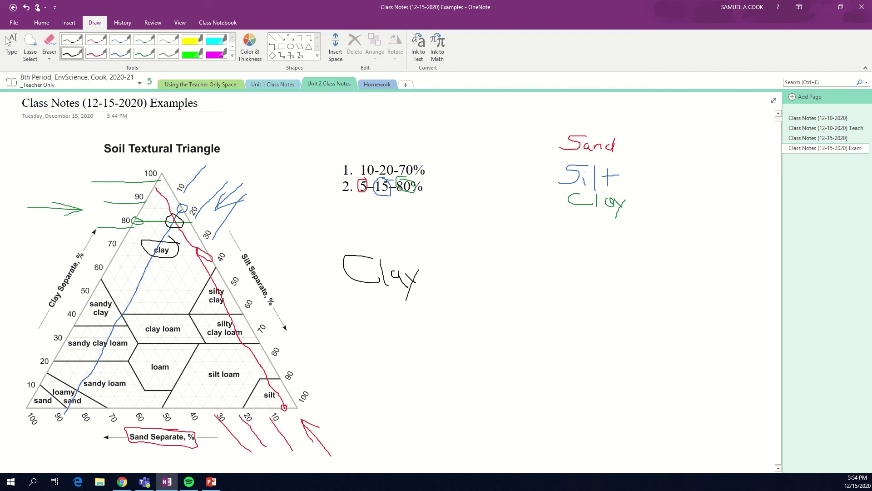